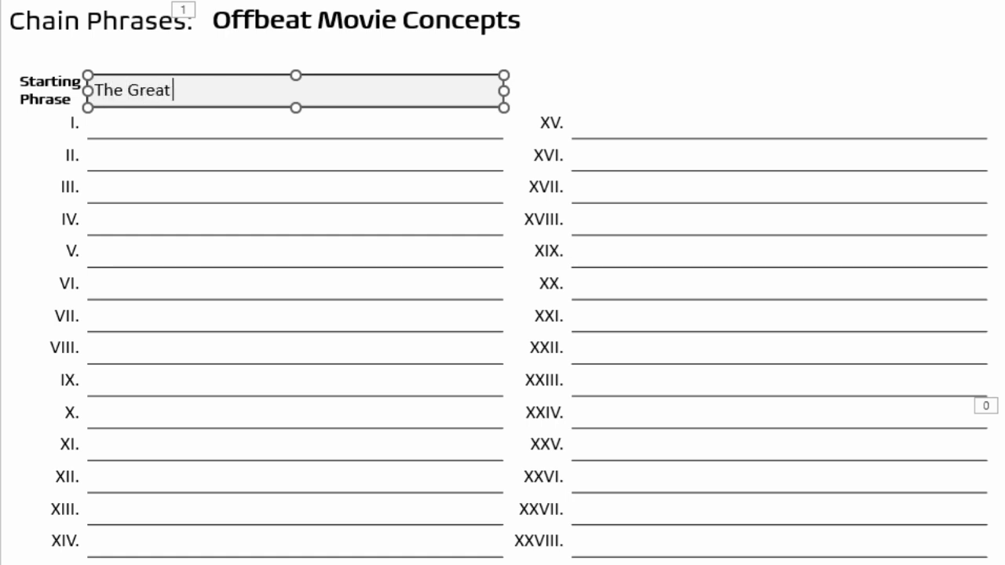
Step: Enter starting phrase 'The Great Spatulua' and titles 'Spatula's Away' and 'Away into the Wild Bog Wandering'
text(Spatulua)
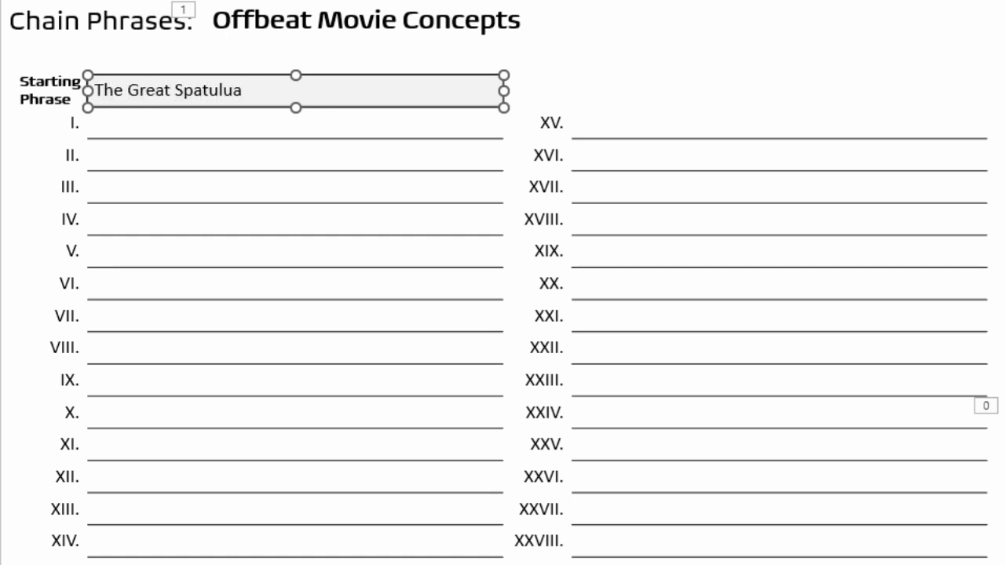
click(153, 126)
text(Spatula's)
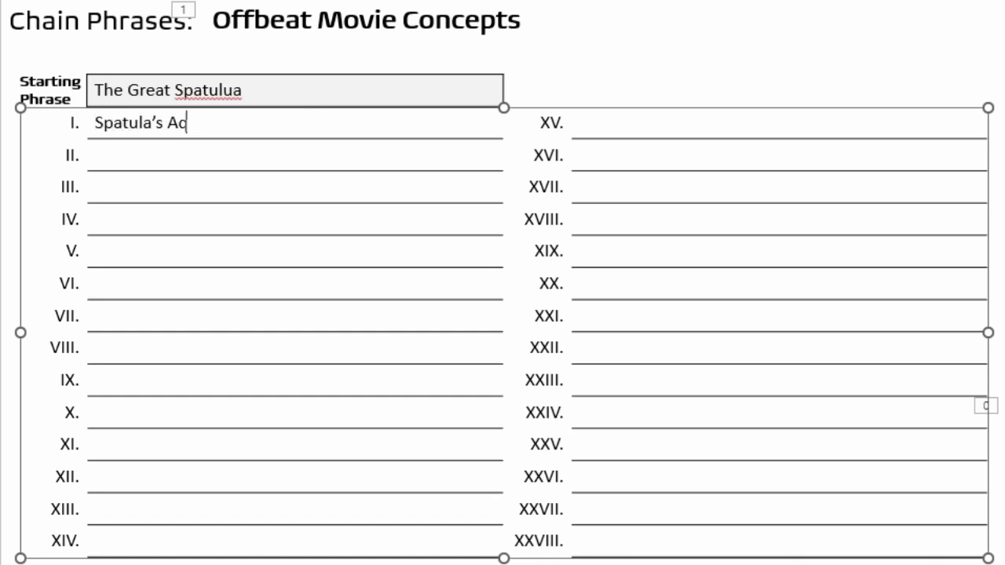
key(BackSpace)
key(BackSpace)
text(way into t)
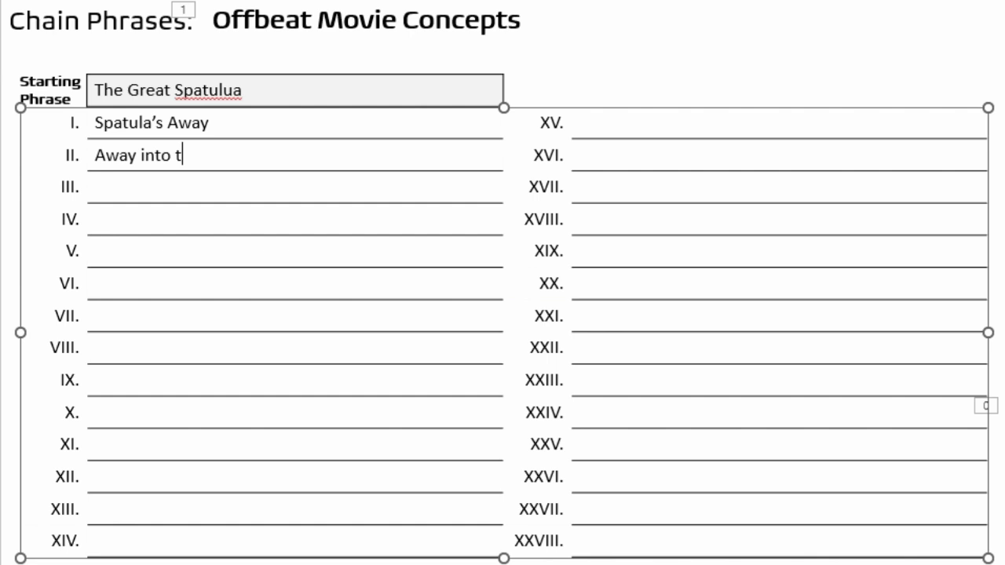
text(he Wild )
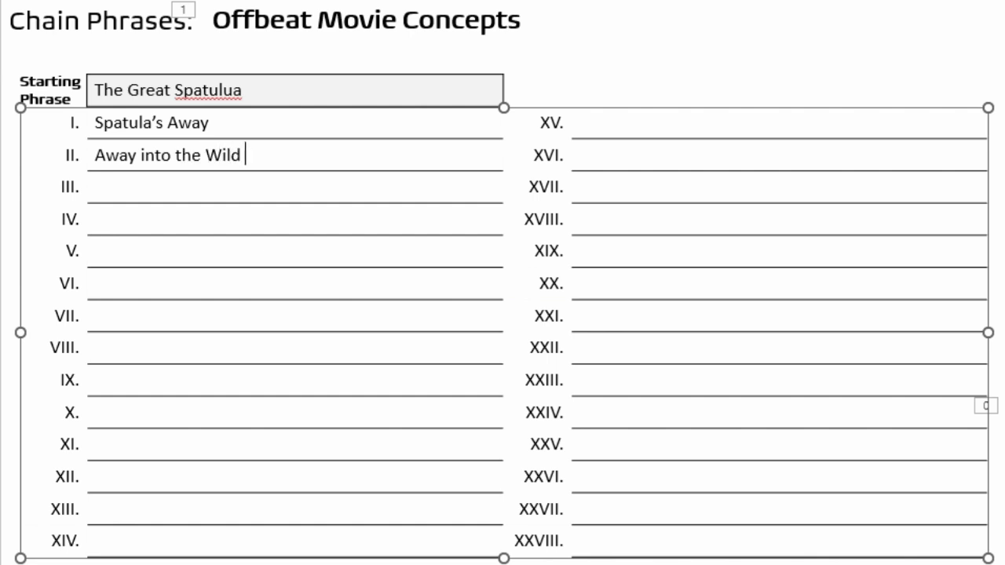
text(Bo)
text(g )
text(W)
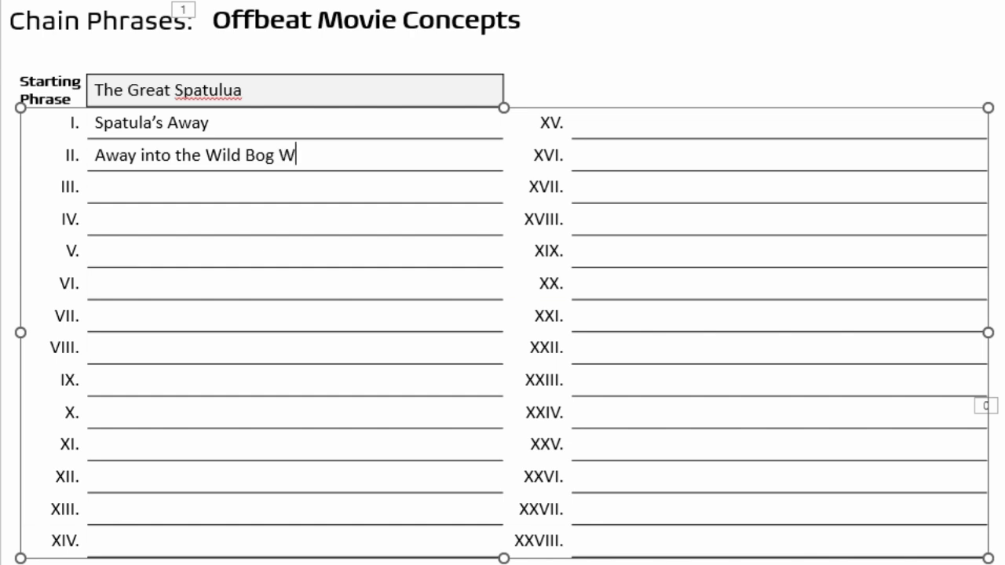
text(andering)
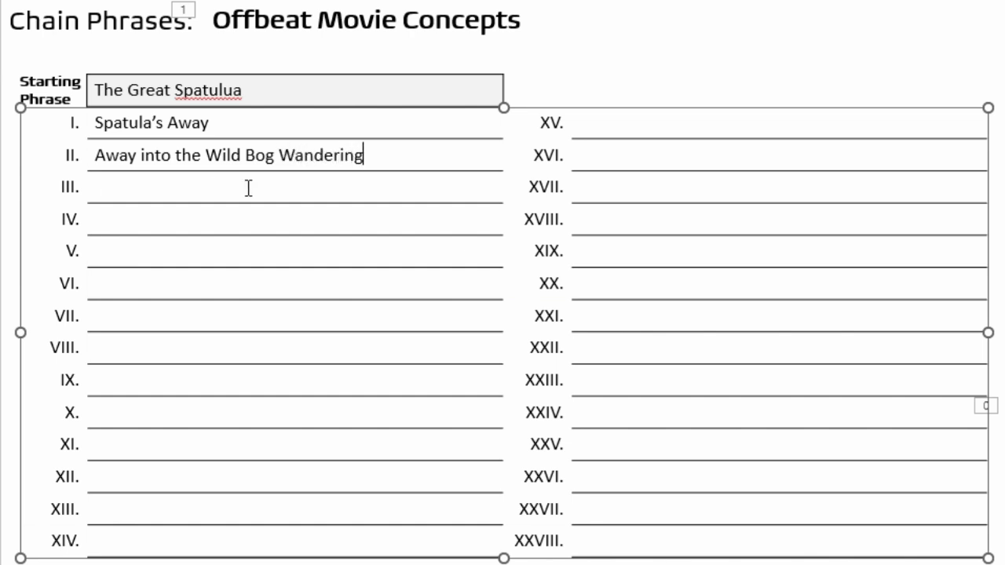
Step: Fill line III 'Wandering Away from the Middle' and line IV 'Middle Earth Unearthed: The Secrets of Second Earth'
click(249, 188)
text(Wandering a)
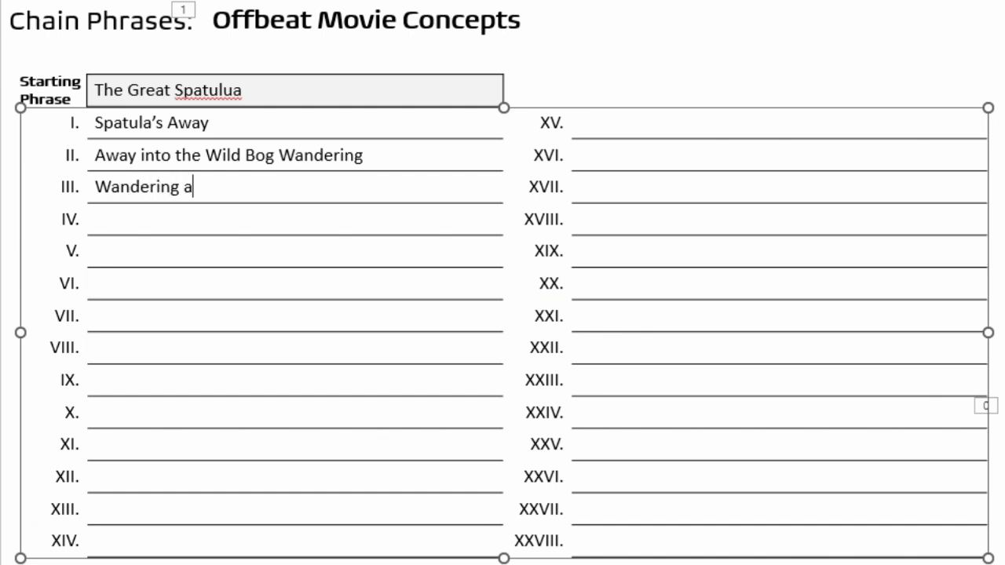
key(BackSpace)
text(Away from t)
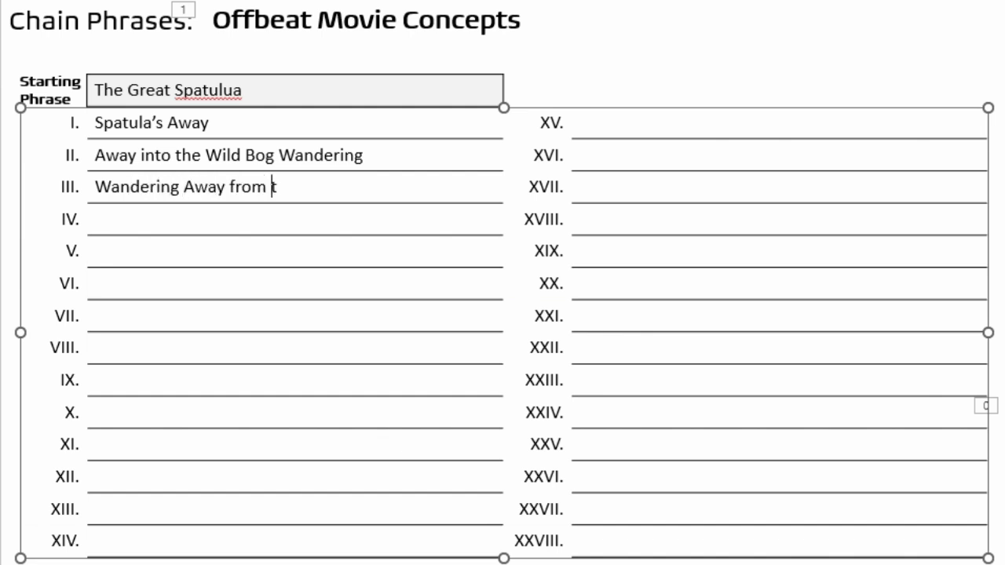
text(he Middle)
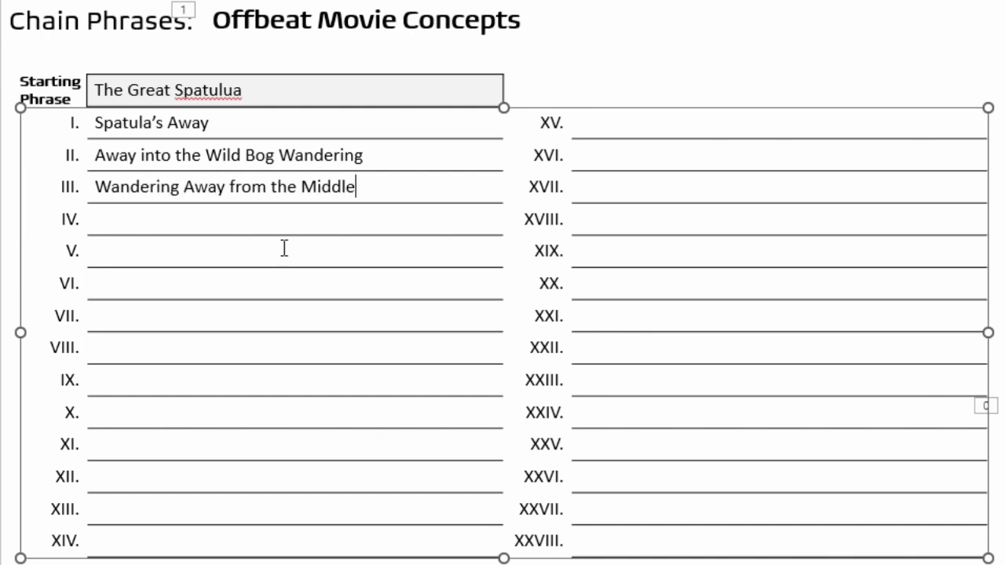
click(282, 228)
text(Mid)
text(dle Earth Un)
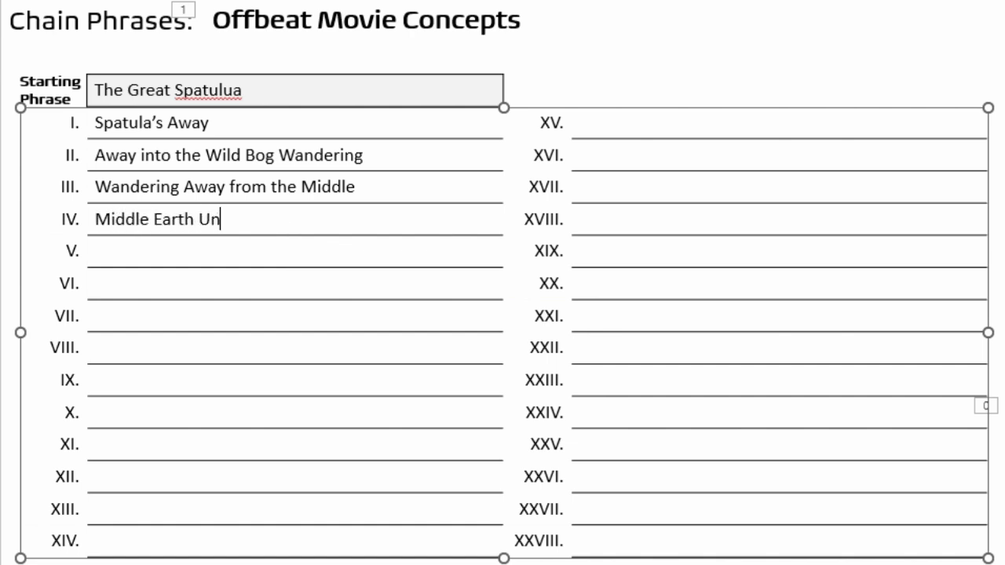
text(earthed: Th)
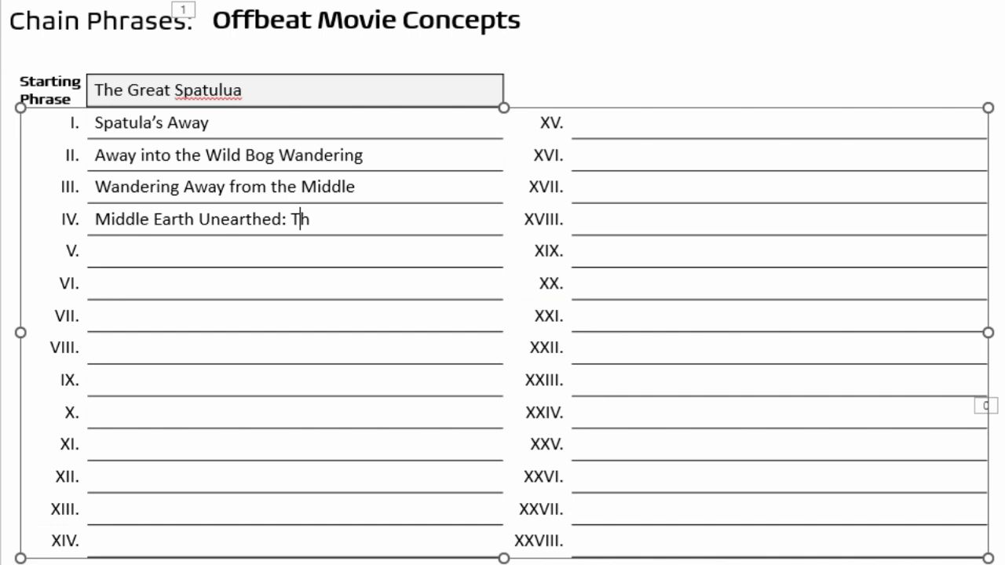
text(e )
text(Secre)
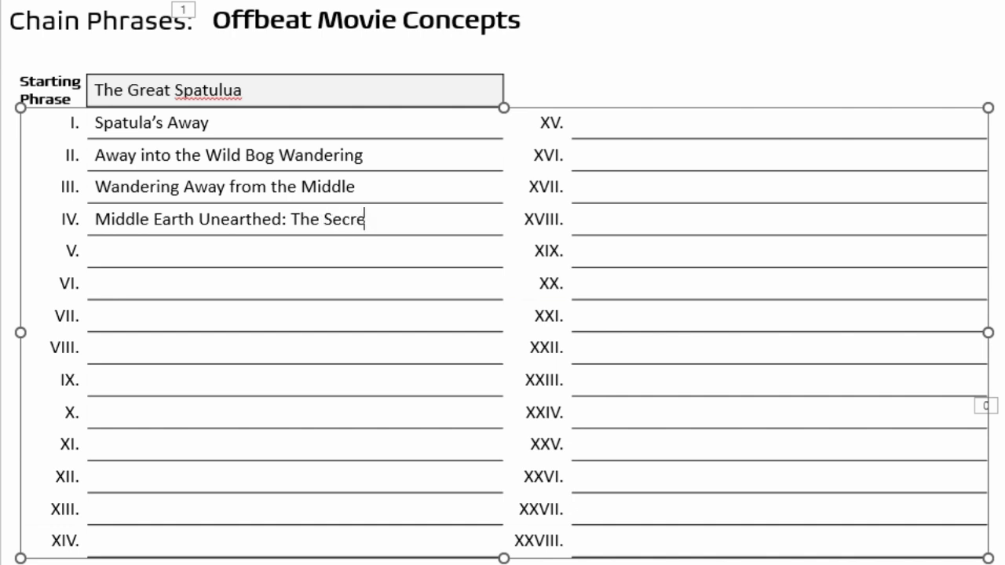
text(ts of Second Earth)
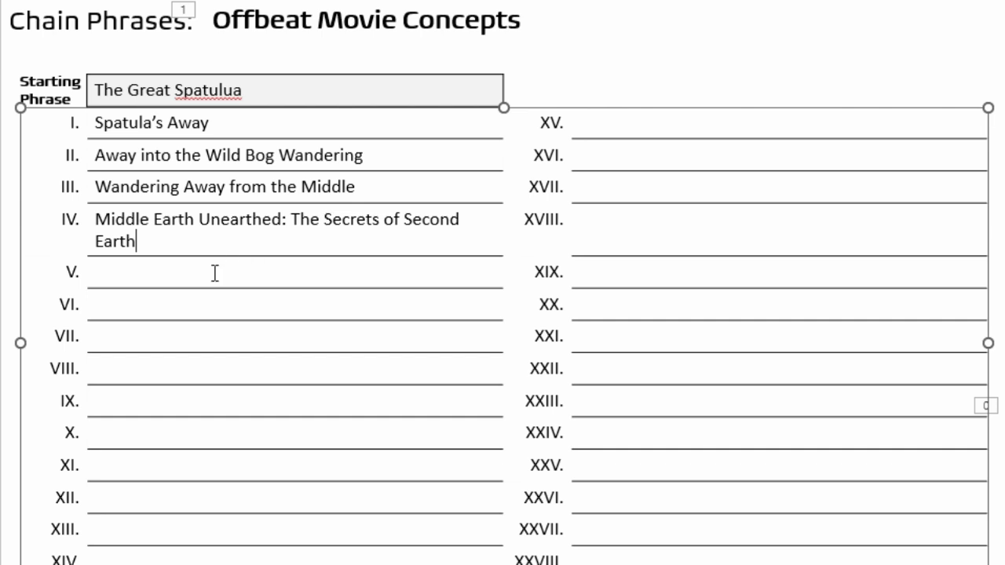
Step: Fill line V 'Earth Unplugged' and line VI 'Unplugged Aspects of the Golden Ratio'
click(214, 274)
text(Earth Un)
text(plugged)
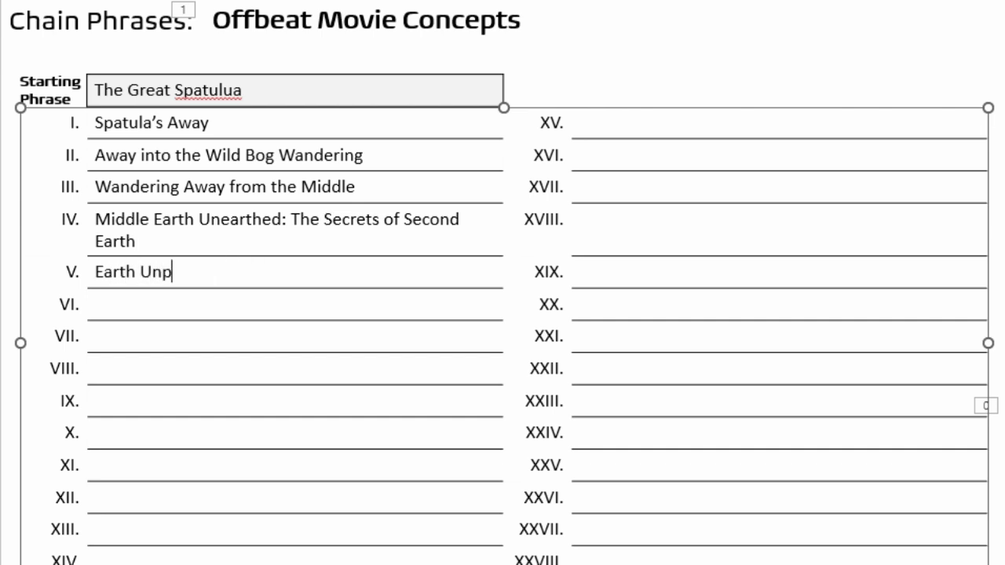
click(236, 311)
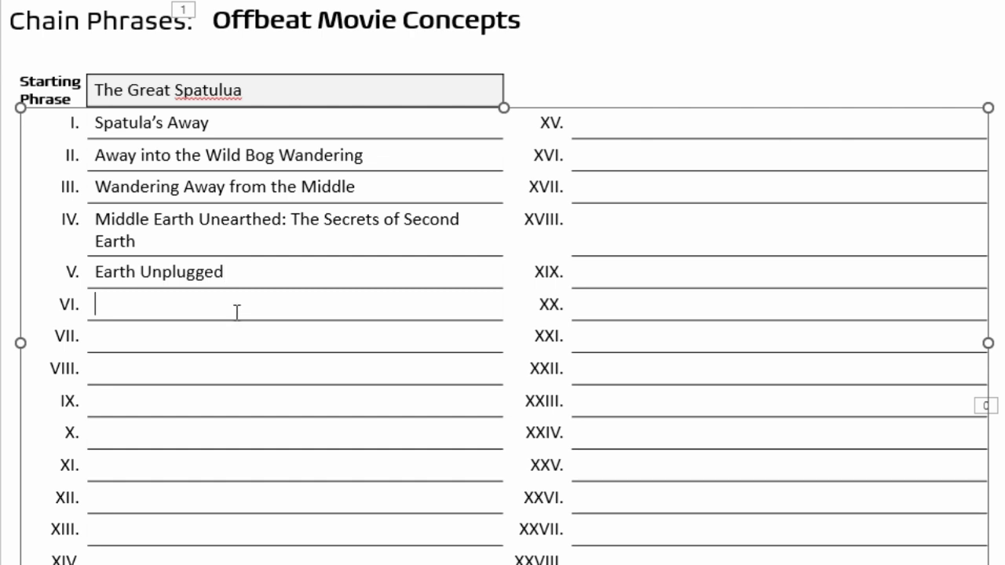
text(Ung)
key(BackSpace)
text(b)
key(BackSpace)
text(plugg)
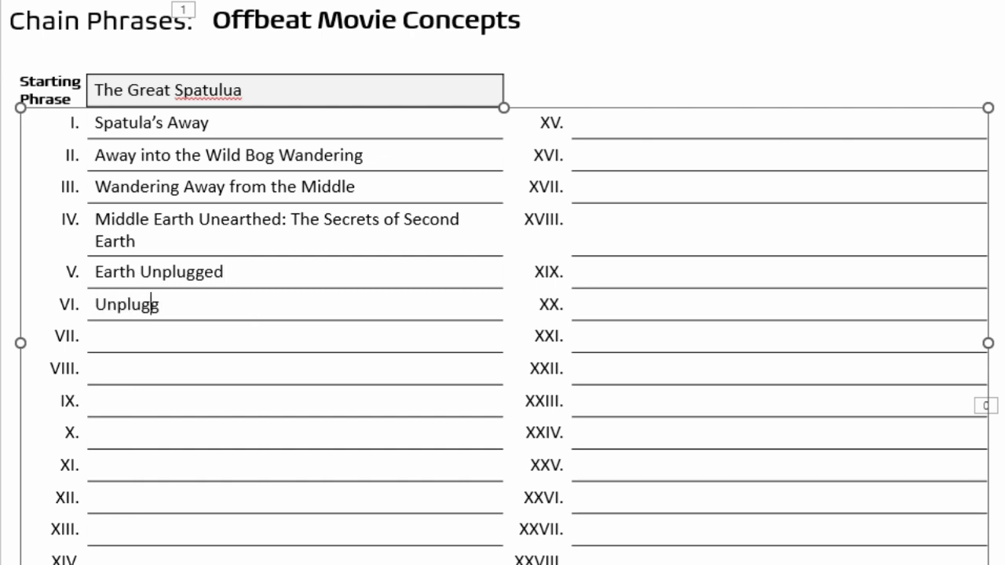
text(ed )
text(Aspects of the )
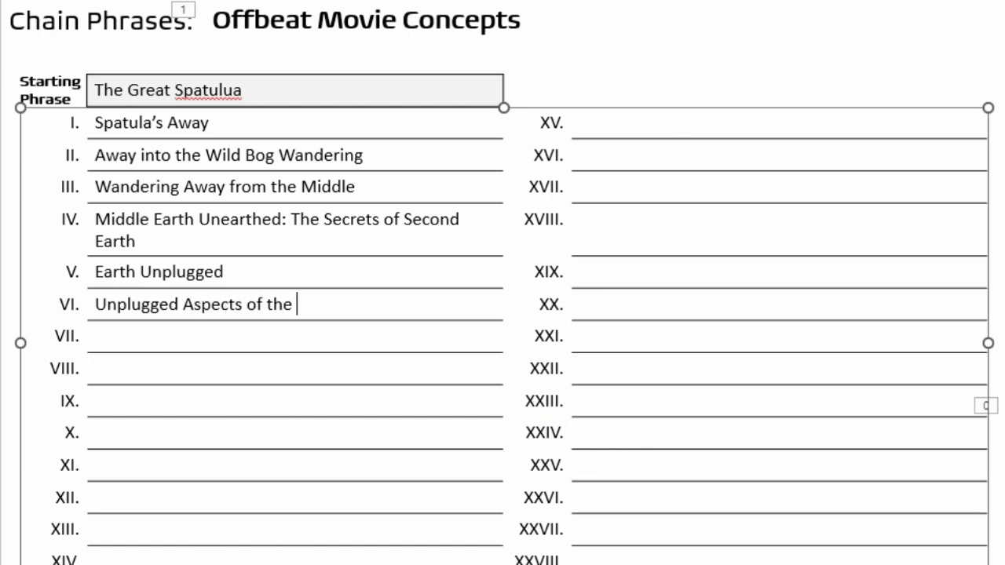
text(Golden Ratio)
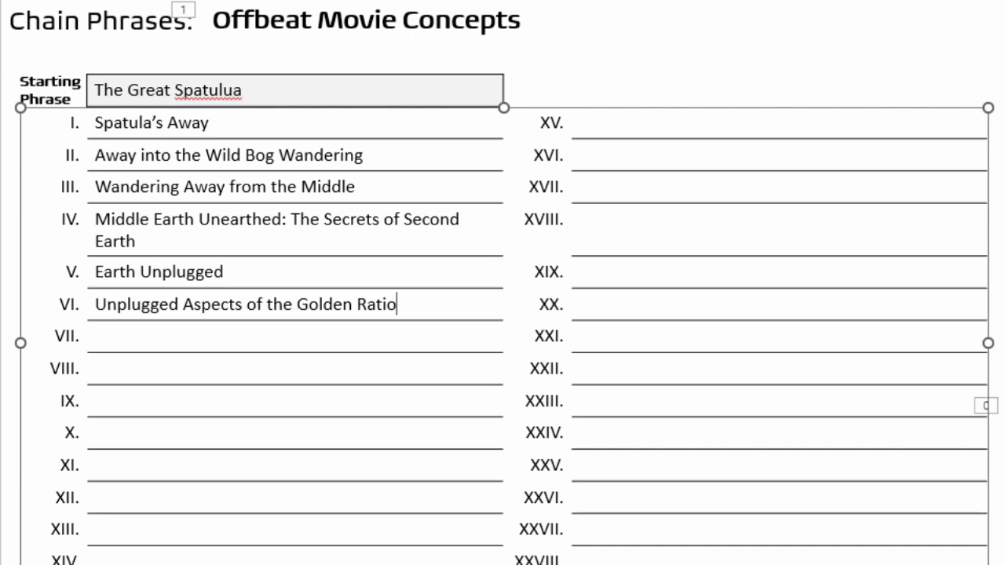
Step: Fill line VII 'Ratio Jones and the Broken Telephone' and line VIII 'Telephone Zombies III: The Wireless Era'
click(304, 336)
text(Ratio)
text( Jones and)
text( th)
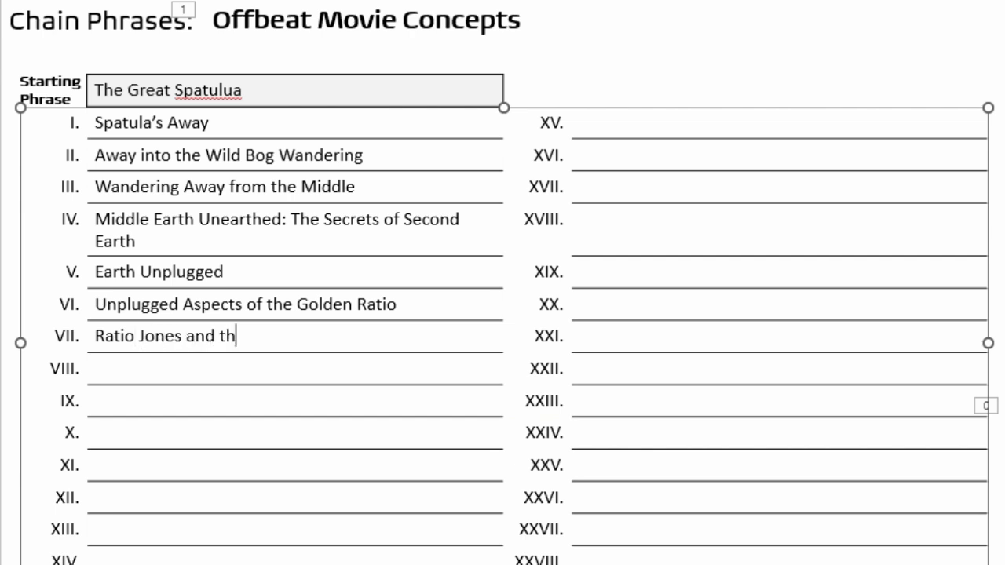
text(e Broken Tele)
text(phone)
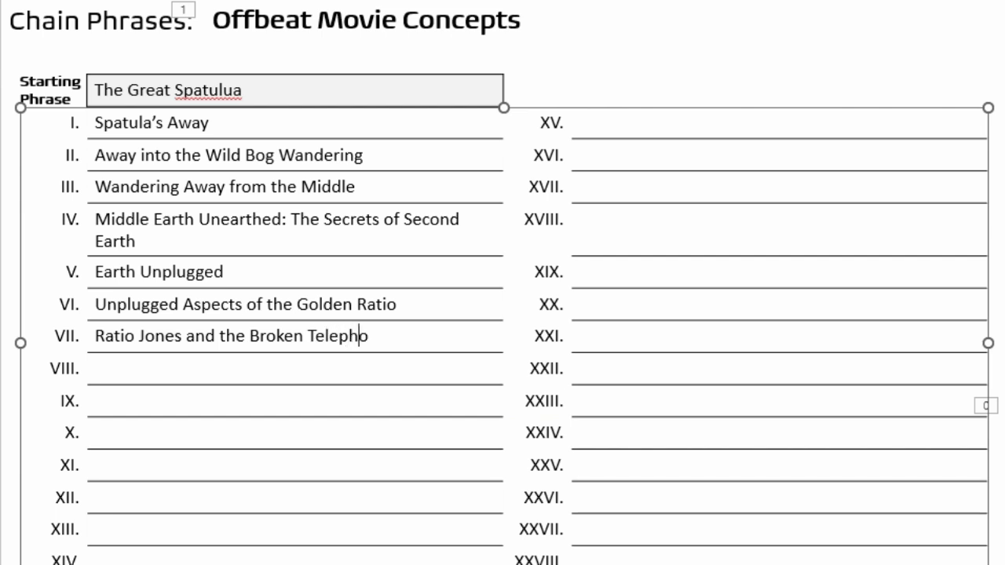
click(312, 366)
text(Telep)
text(hone)
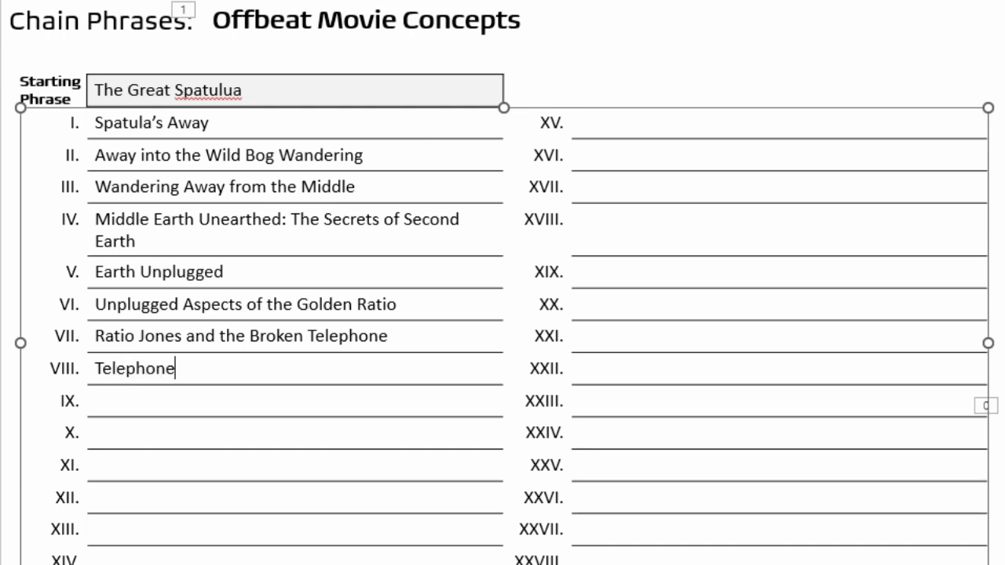
text( Zombie)
text(s )
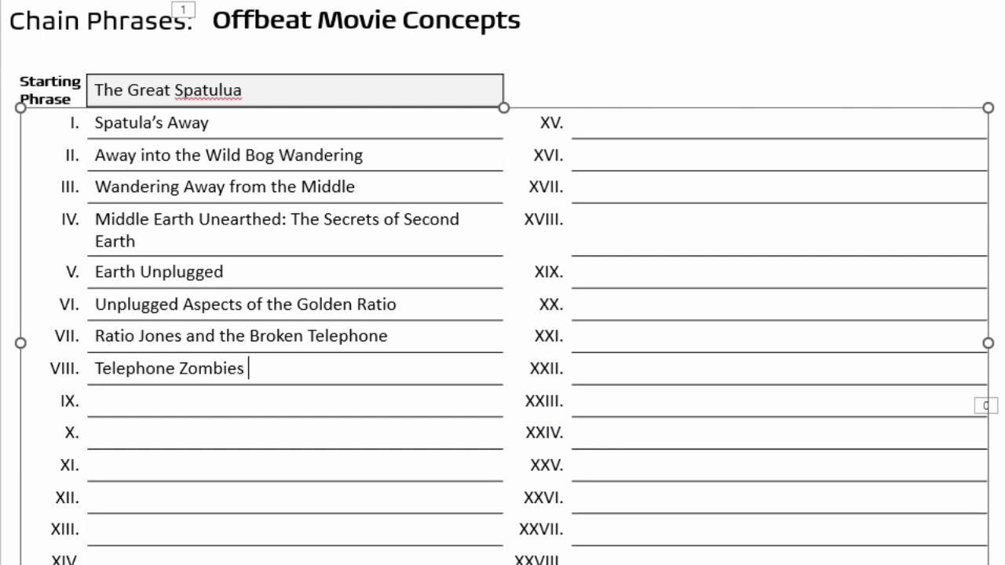
text(III: The W)
text(ireless Era)
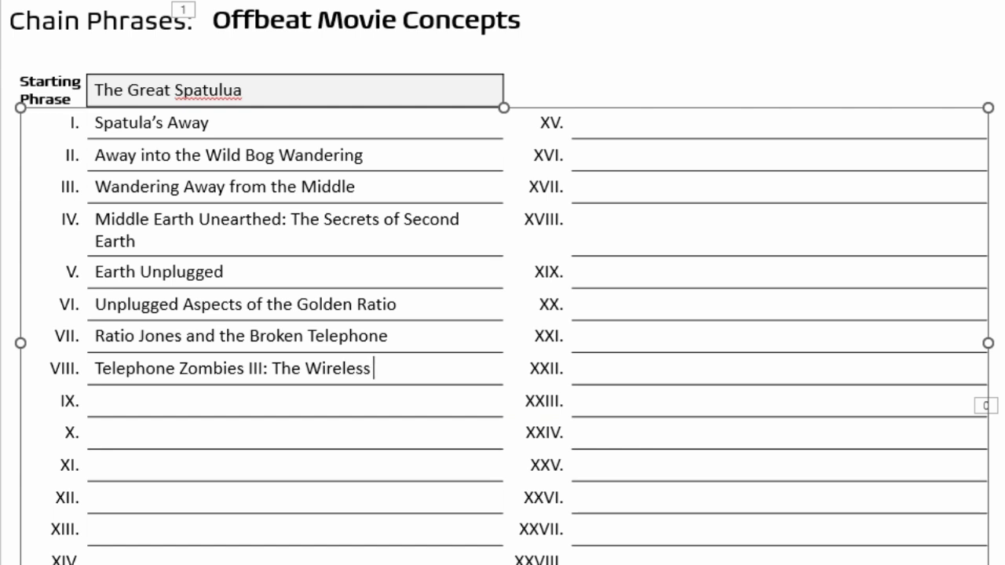
Step: Type the next chained title 'Era into the Middle of the Streat'
click(272, 404)
text(Ea)
key(BackSpace)
text(ra )
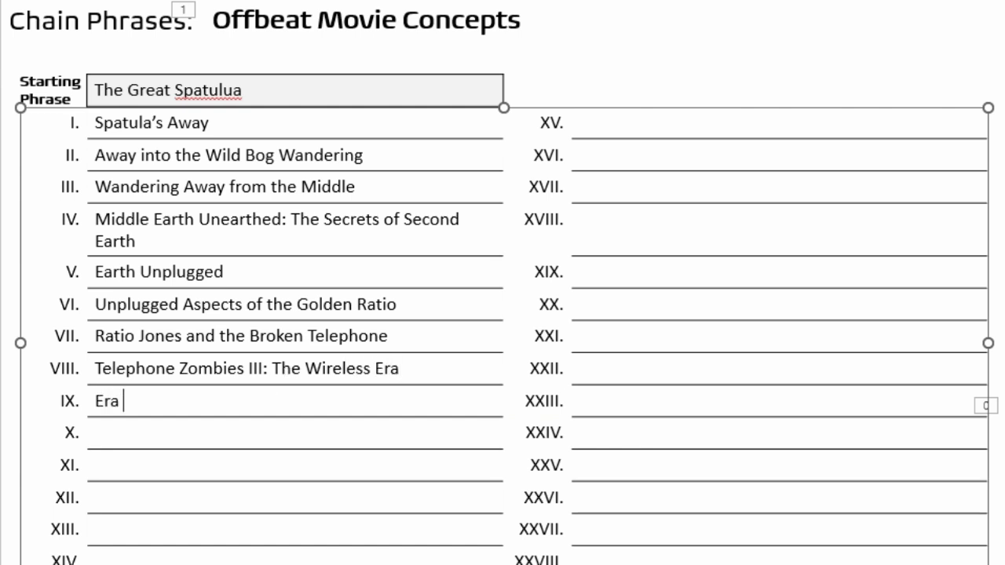
text(into the )
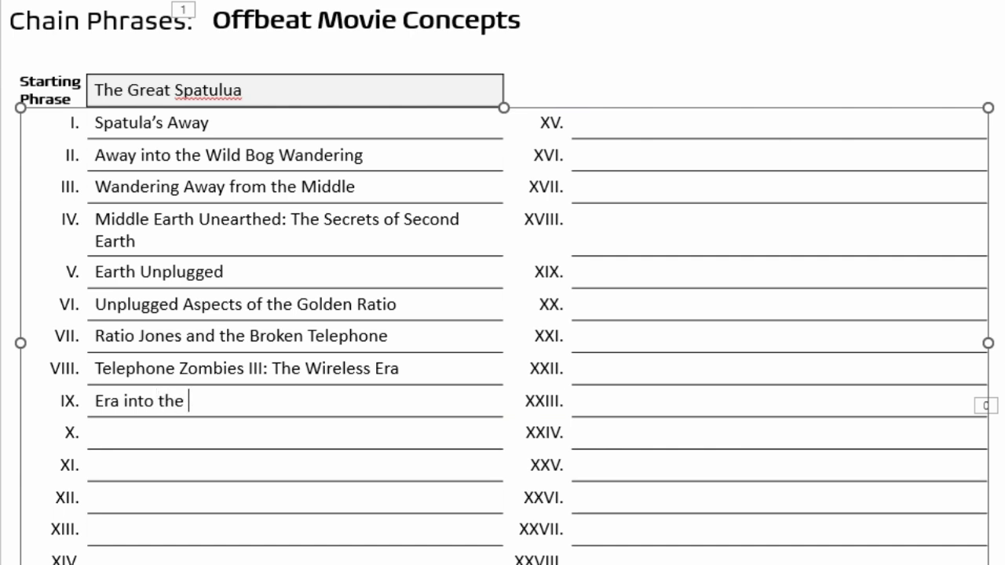
text(Middle of the Str)
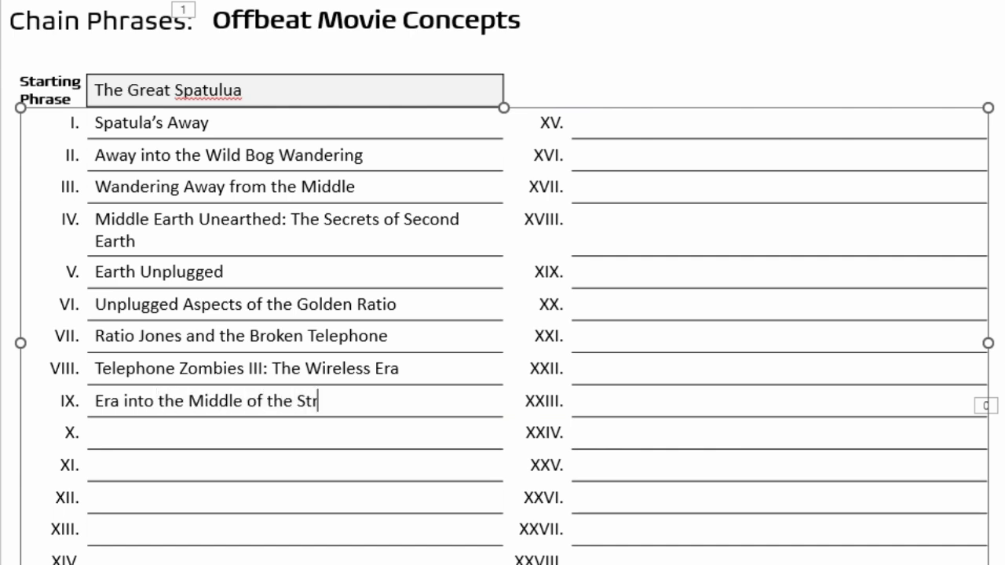
text(eat)
Step: Fill lines 'Street Walkers IV: More Walking' and 'Walking In the Middle of the Rush Hour Program'
click(239, 433)
text(Stre)
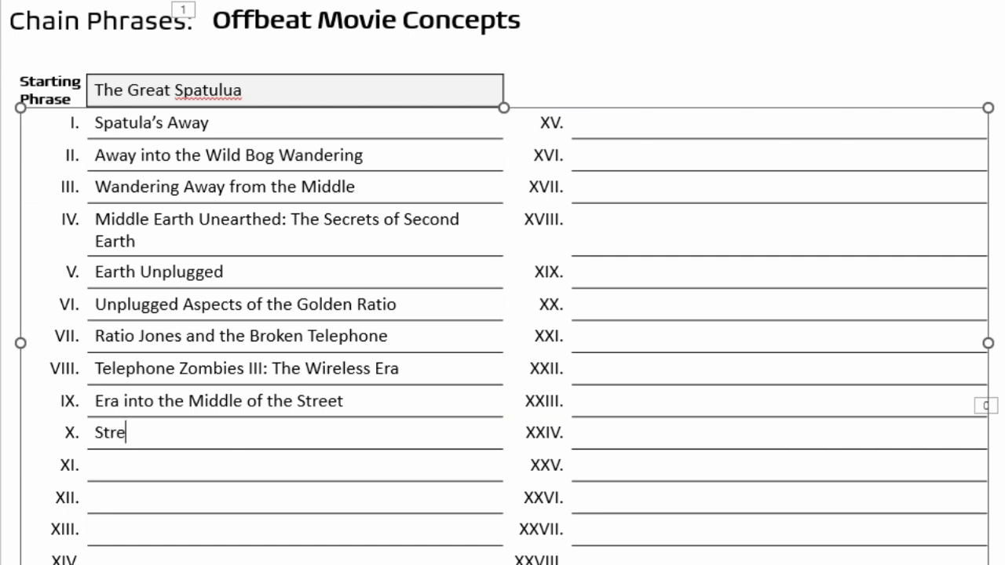
key(BackSpace)
key(BackSpace)
text(ee)
key(BackSpace)
key(BackSpace)
key(BackSpace)
text(reet Walkers )
text(IV)
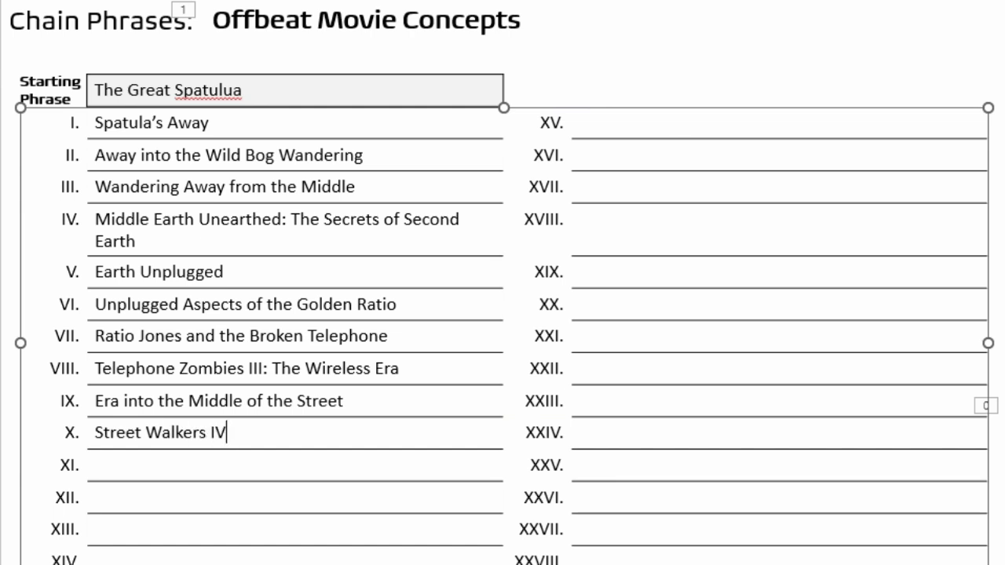
text(: )
text(More Walkin)
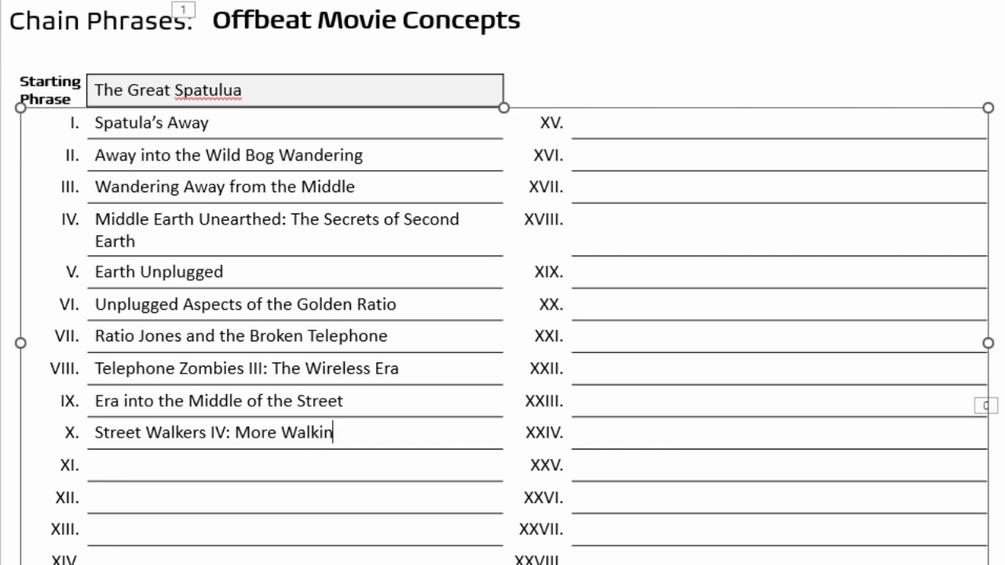
text(g)
click(267, 465)
text(Wa)
text(lking In the Middl)
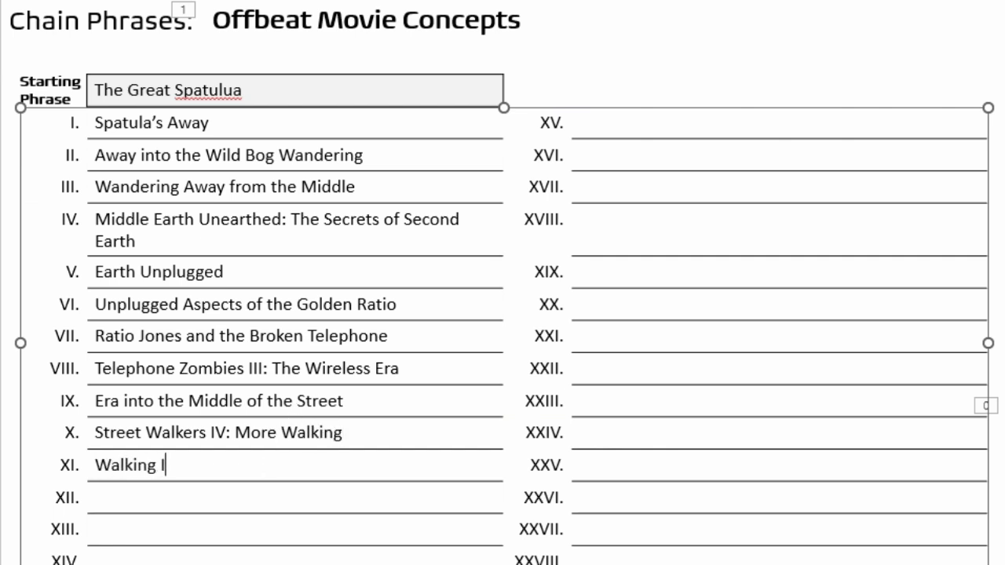
text(e o)
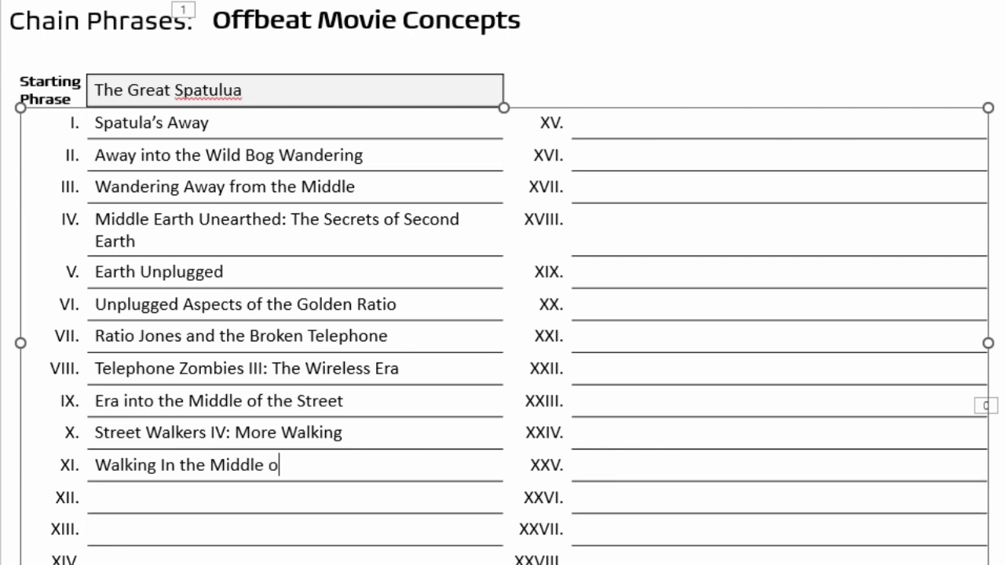
text(f the )
text(Rush Hour )
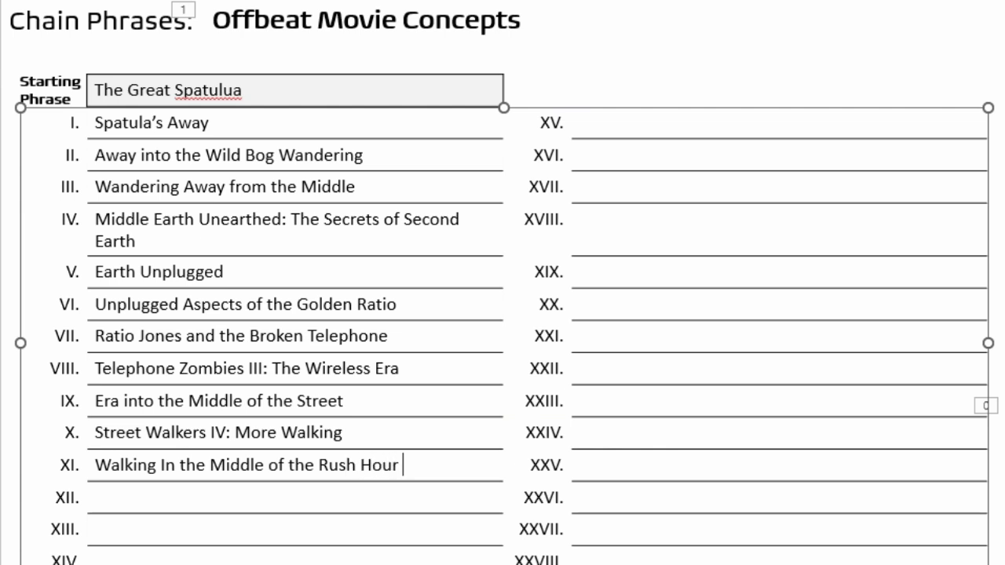
text(Pro)
text(gram)
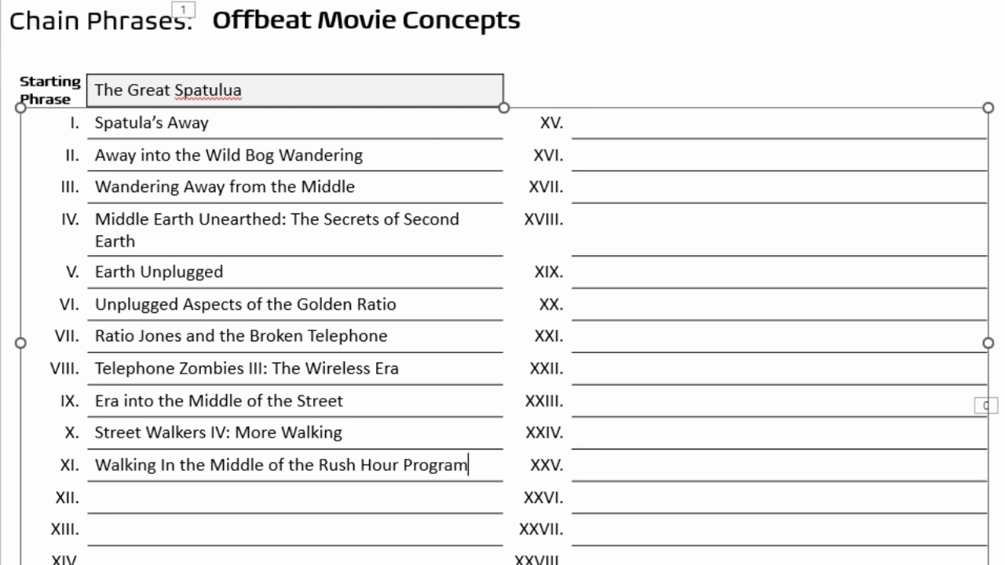
Step: Fill line XII with 'Programming Butlers, Fact or Fiction', correcting 'of' to 'or'
click(206, 492)
text(Program)
key(BackSpace)
key(BackSpace)
text(ogramm)
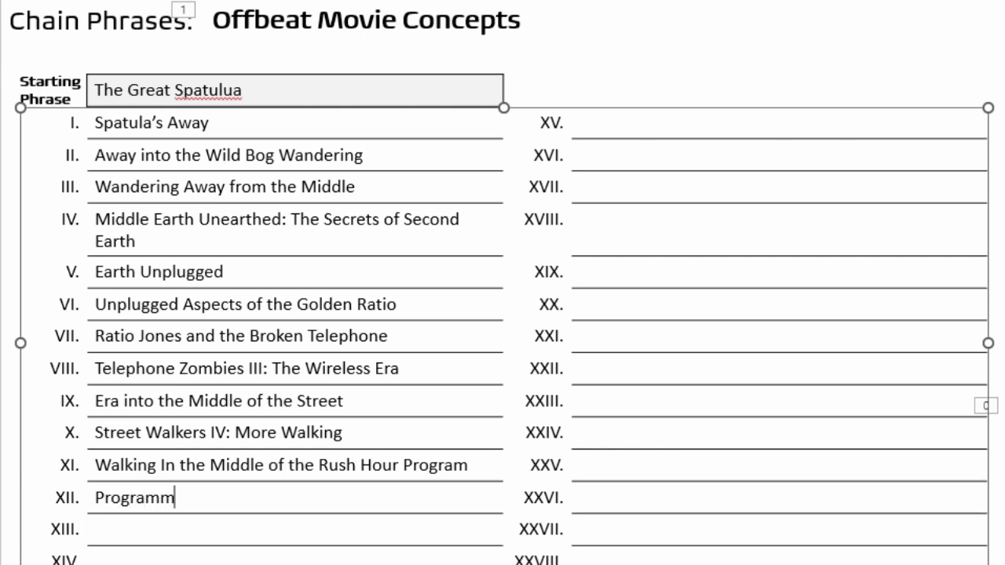
text(ing Butlers)
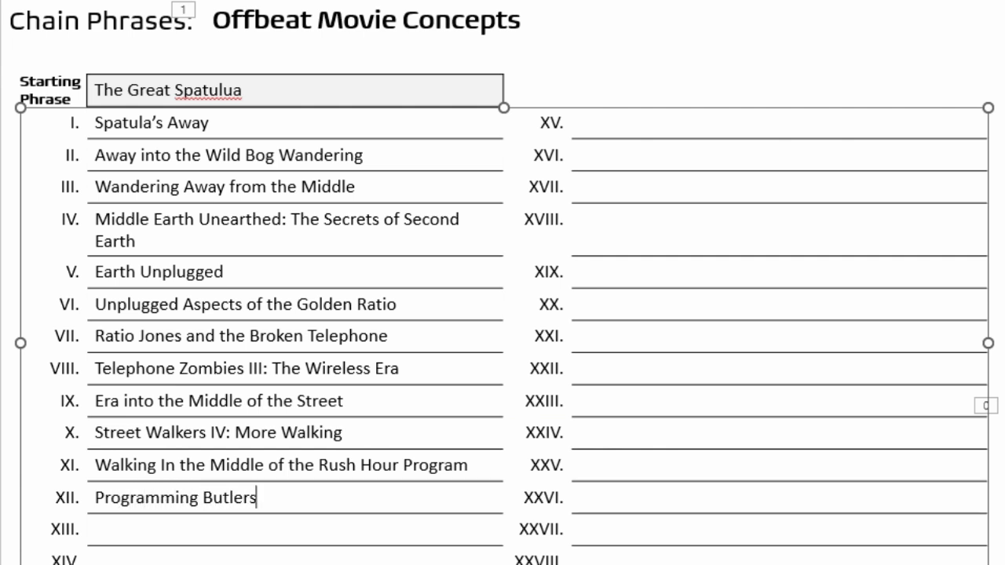
text(, Fact of Fict)
text(ion)
key(BackSpace)
key(BackSpace)
key(BackSpace)
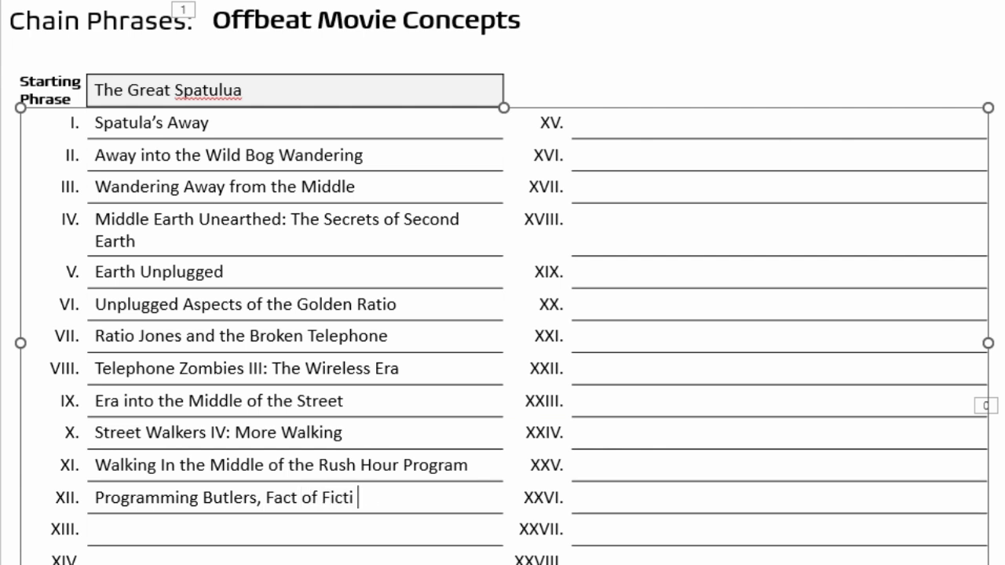
key(BackSpace)
text(r Fiction)
Step: Fill line XIII with 'Fiction and the Art of the Sweaty Live Session'
click(162, 528)
text(F)
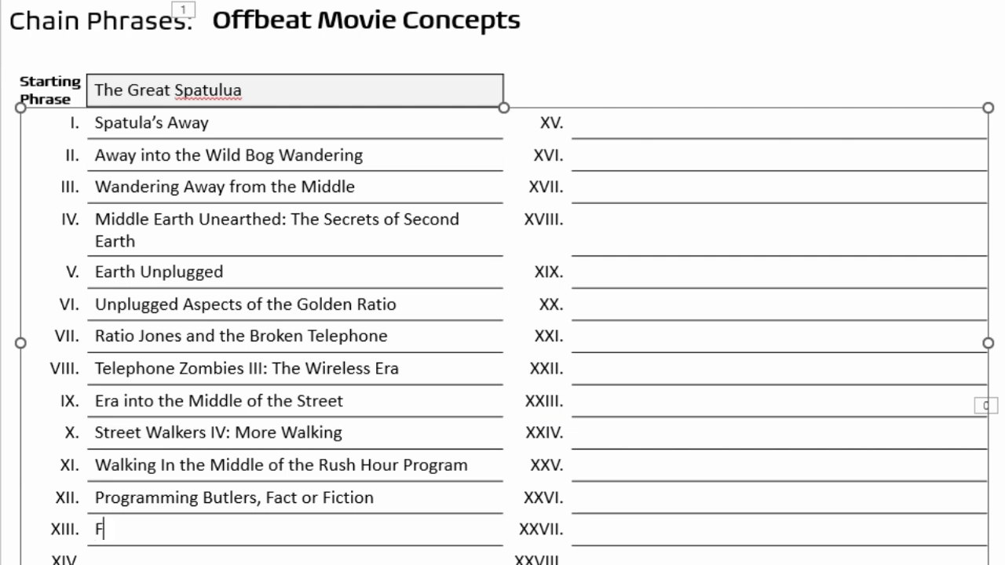
text(iction an)
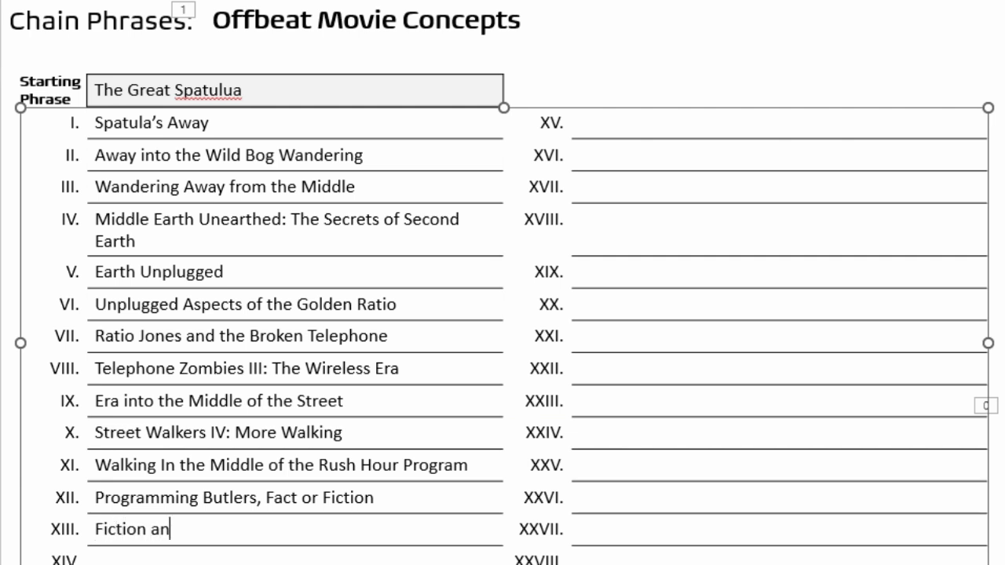
text(d the Art of )
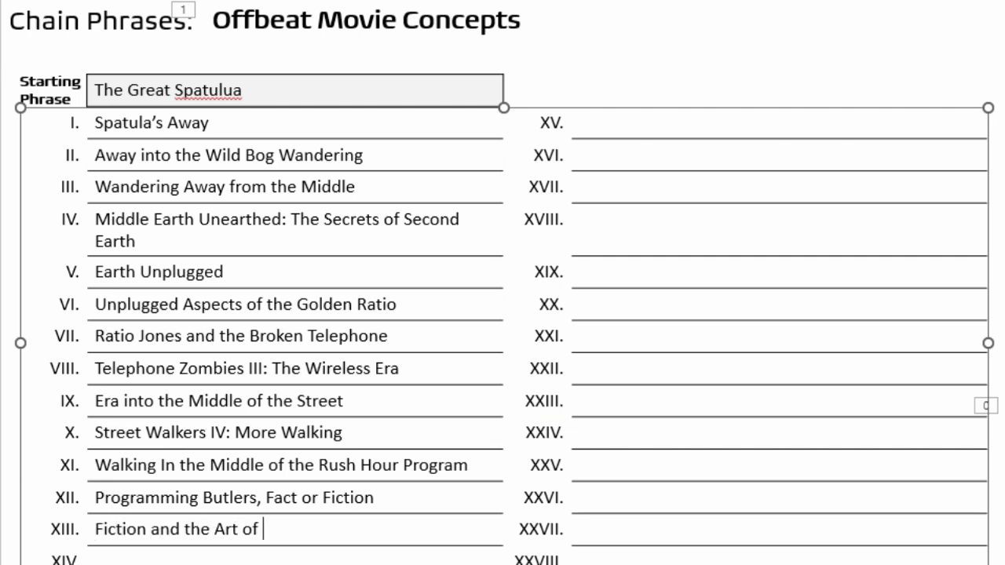
text(the Swe)
key(Left)
text(w)
text(y Live )
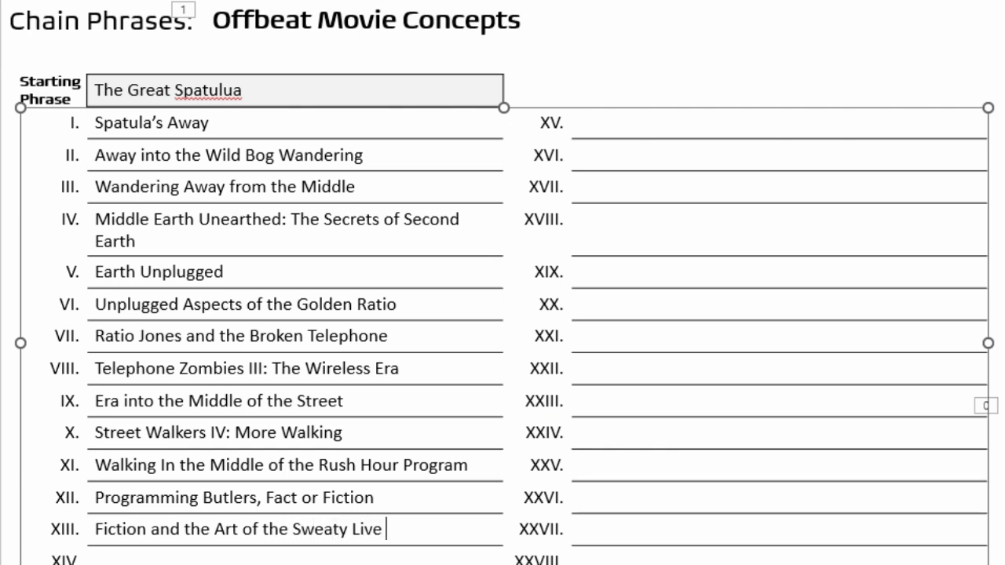
text(Session)
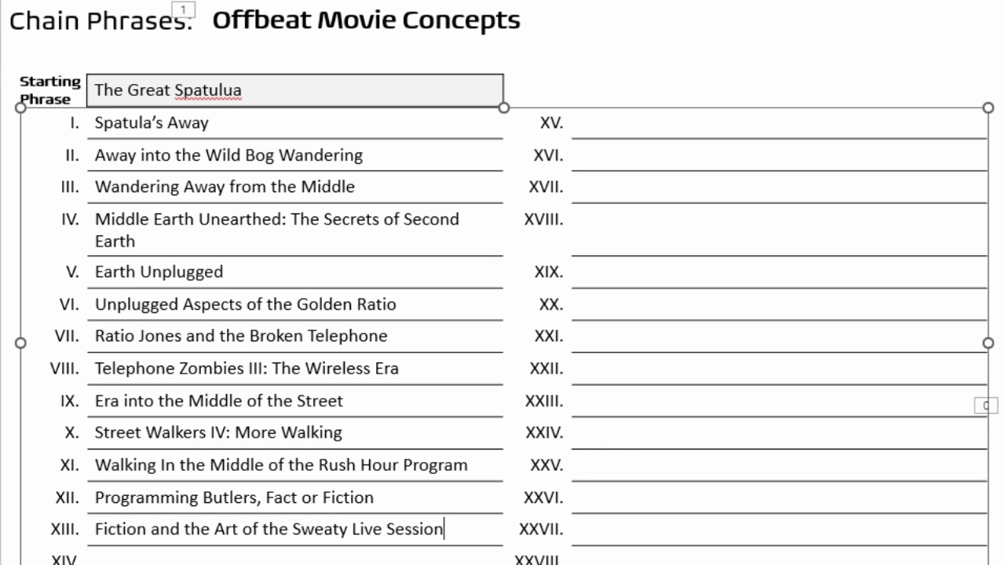
Step: Replace the misspelled 'Spatulua' in the starting phrase with the spelling suggestion 'Spatula'
click(222, 89)
right_click(222, 88)
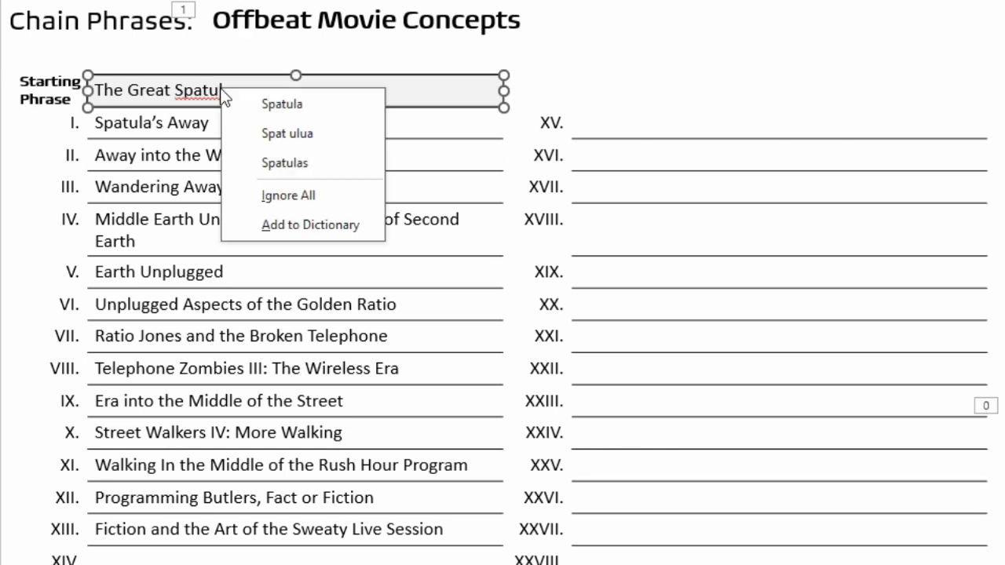
click(281, 104)
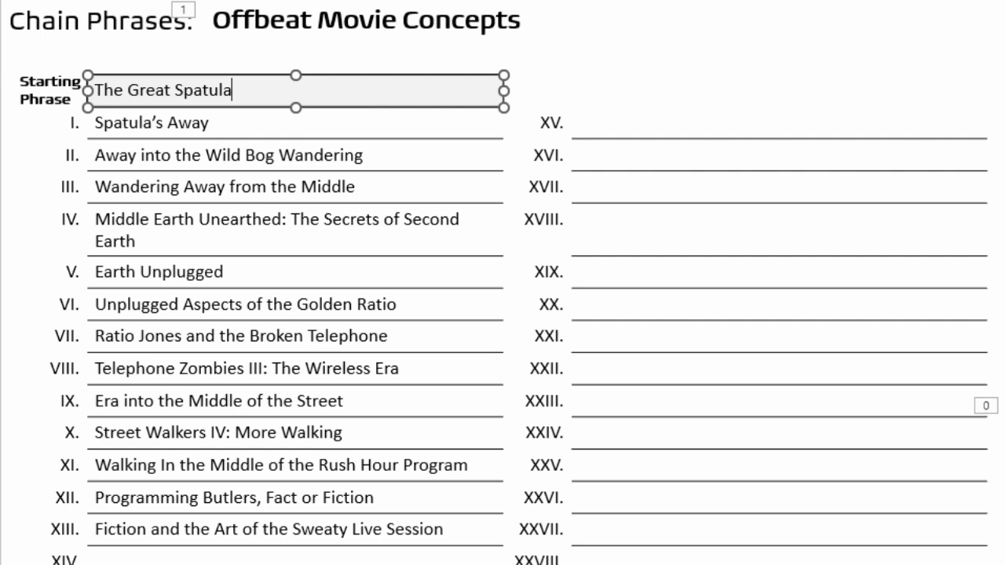